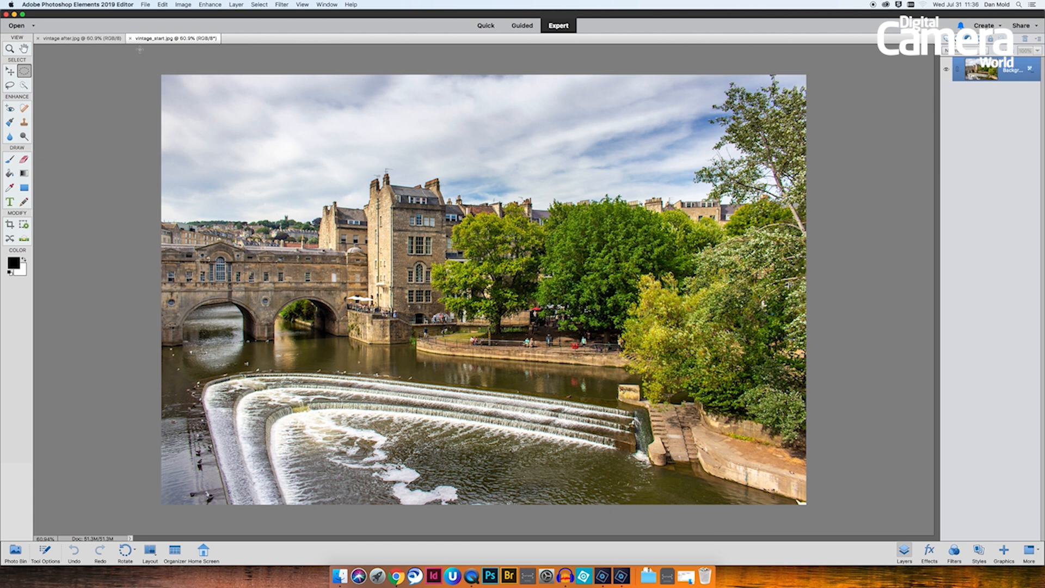
# - View the finished example image vintage after.jpg and close its document
pyautogui.click(99, 41)
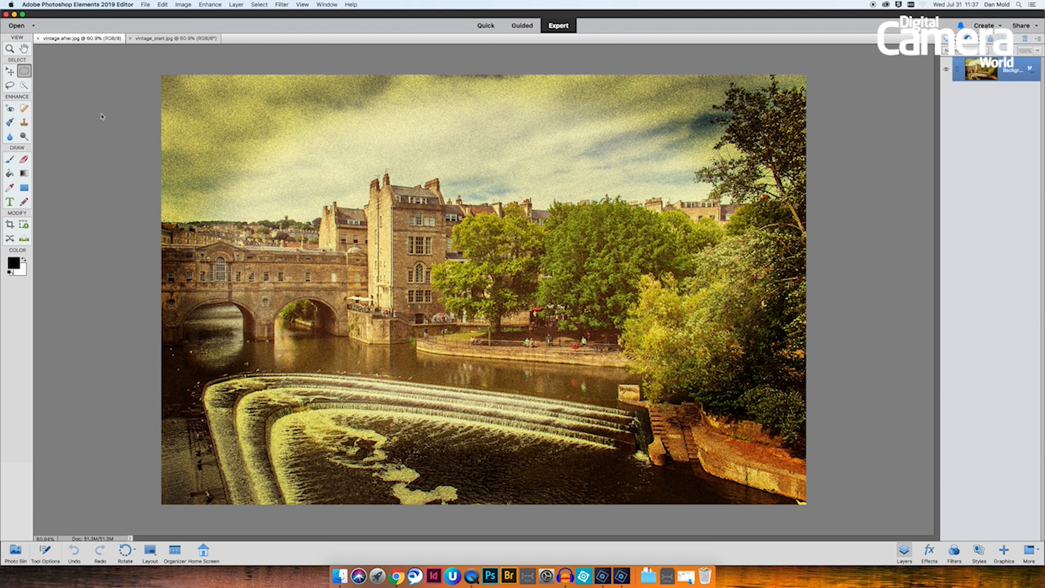
pyautogui.click(39, 39)
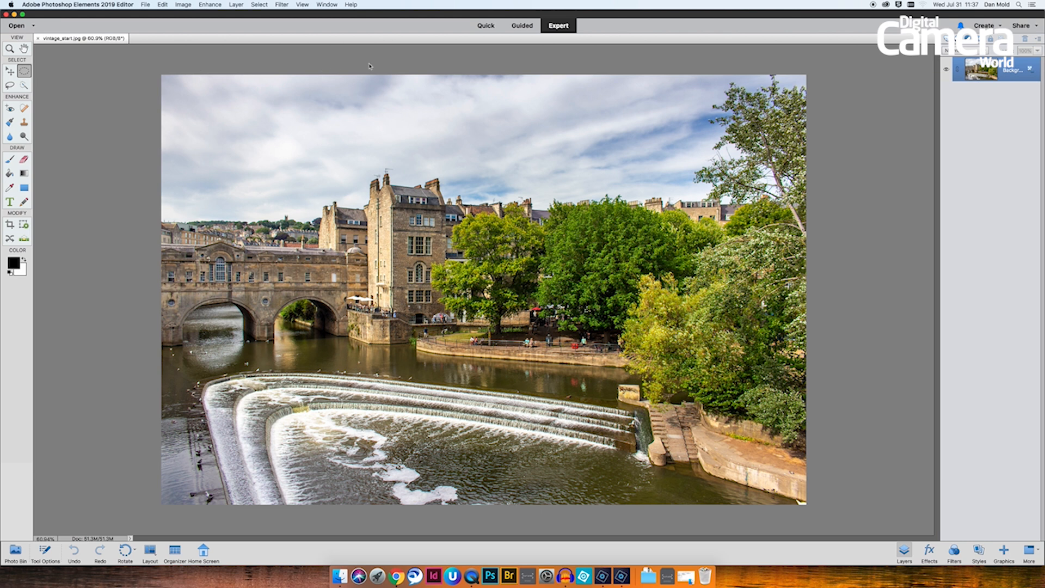
# - Check that the layer list is displayed and duplicate the background layer of vintage_start.jpg
pyautogui.click(334, 3)
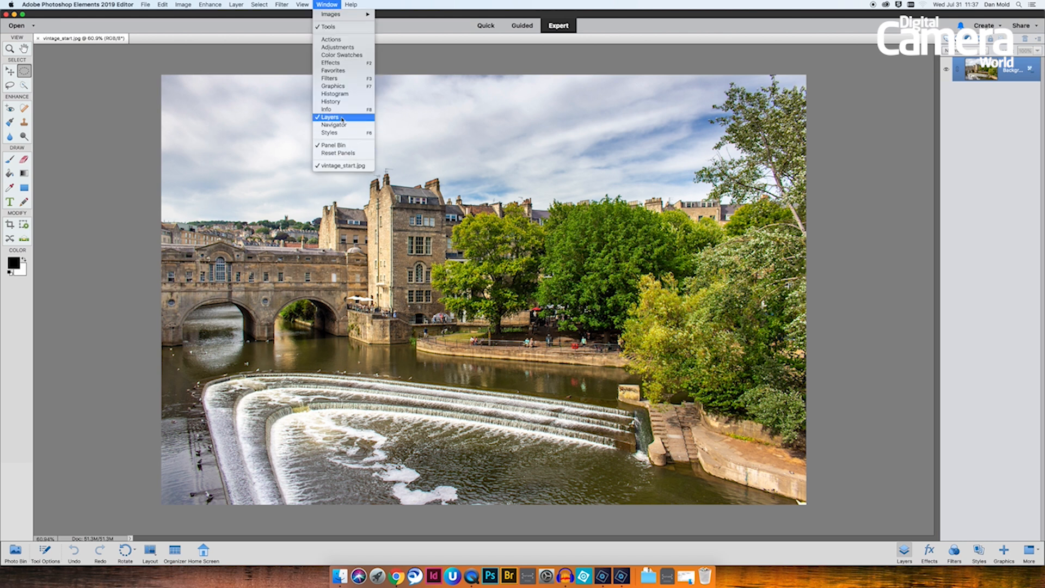
pyautogui.click(883, 111)
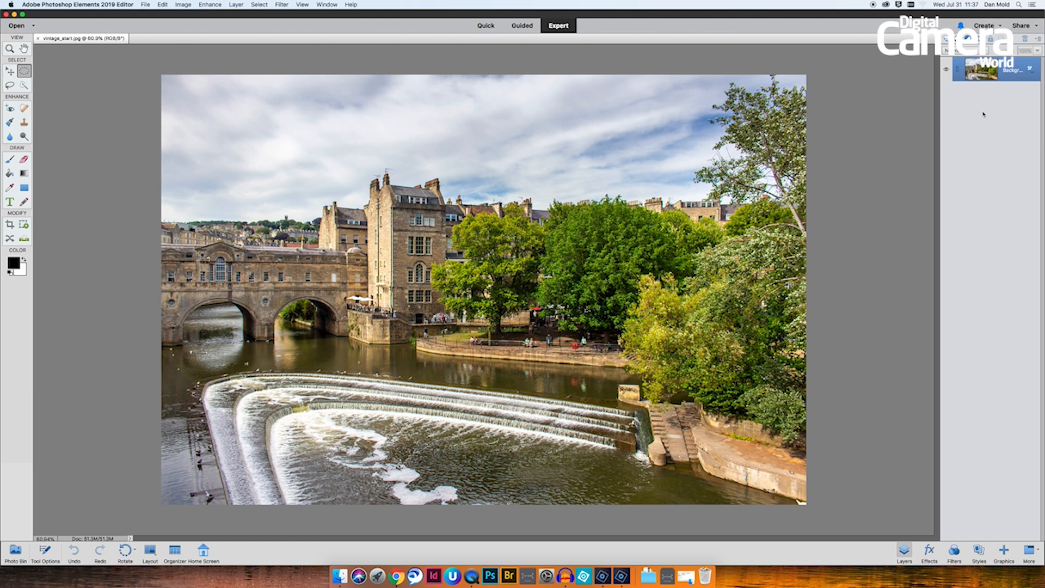
pyautogui.press('super+j')
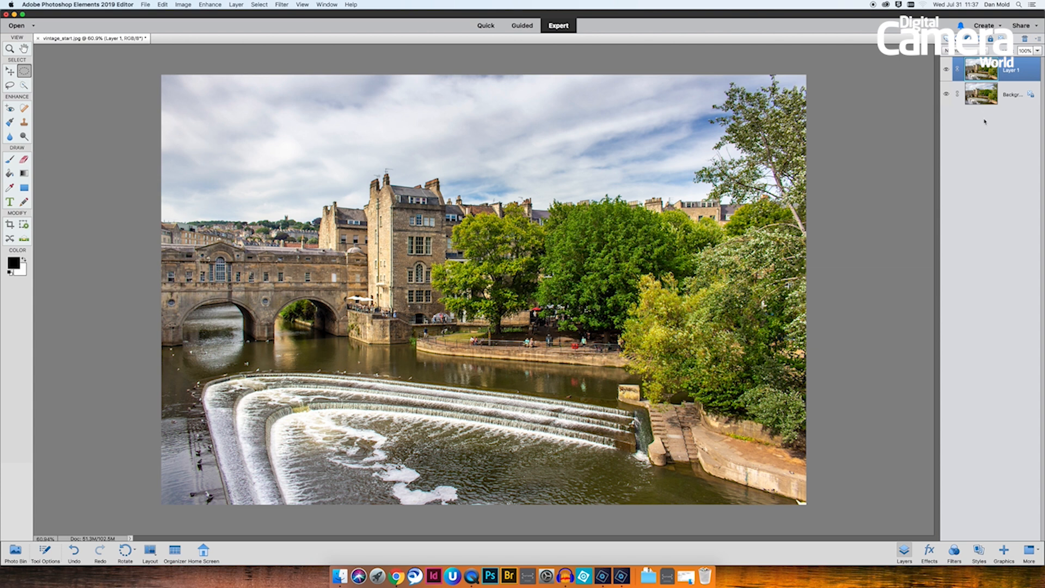
# - Apply the Add Noise filter to the duplicated layer with Gaussian distribution and Monochromatic enabled, previewing the noise on the building
pyautogui.click(282, 5)
pyautogui.moveTo(306, 107)
pyautogui.moveTo(315, 87)
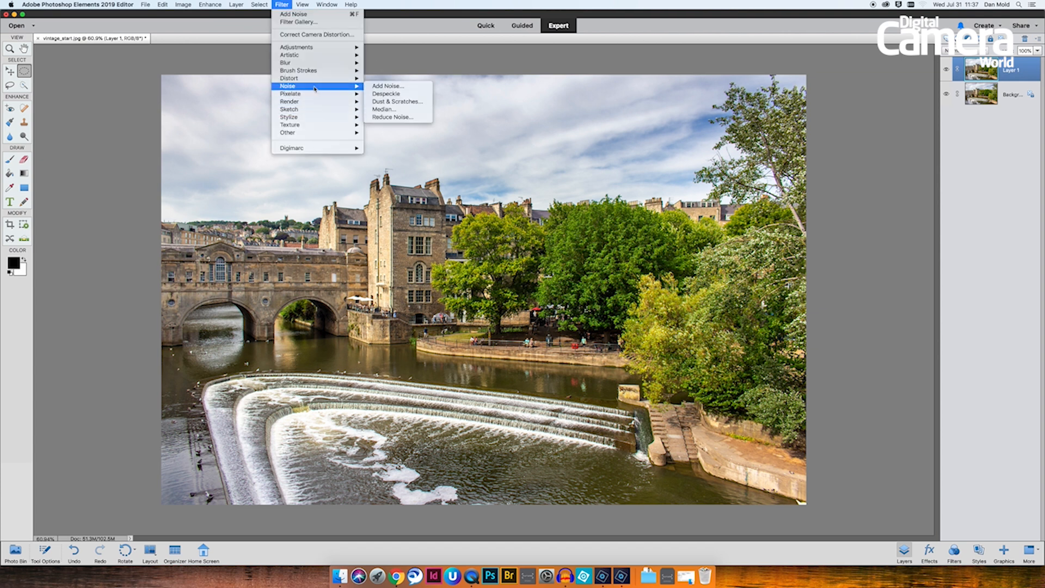
pyautogui.click(422, 87)
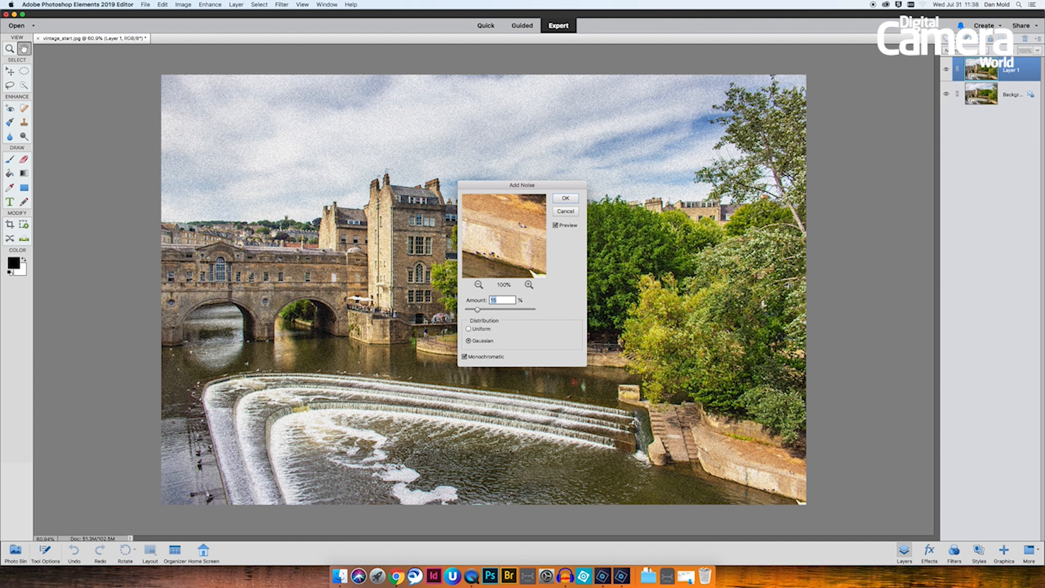
pyautogui.click(419, 226)
pyautogui.moveTo(495, 187); pyautogui.dragTo(746, 161)
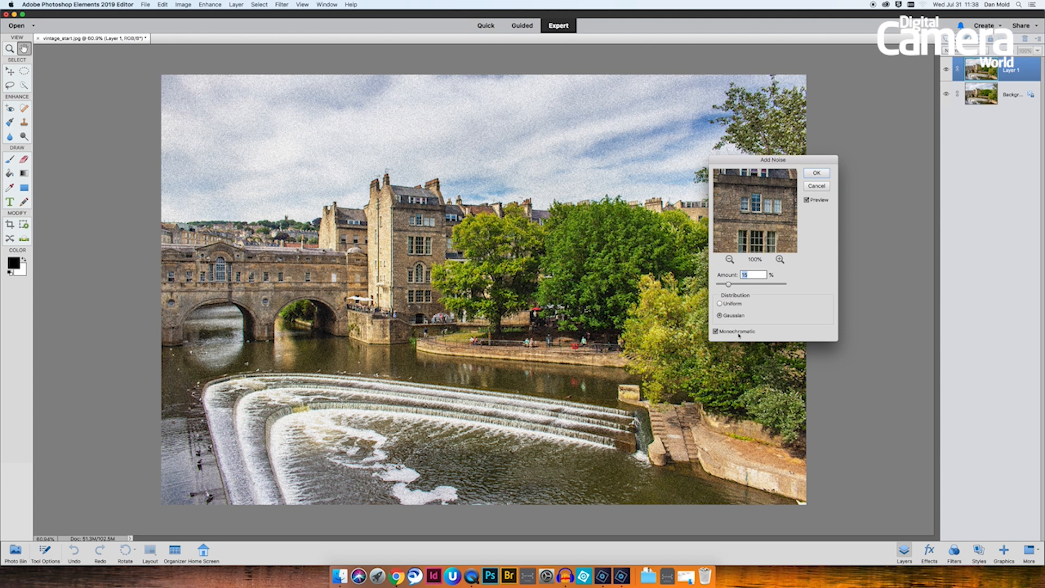
pyautogui.moveTo(728, 284)
pyautogui.mouseDown()
pyautogui.moveTo(766, 287)
pyautogui.moveTo(728, 285)
pyautogui.mouseUp()
pyautogui.click(823, 175)
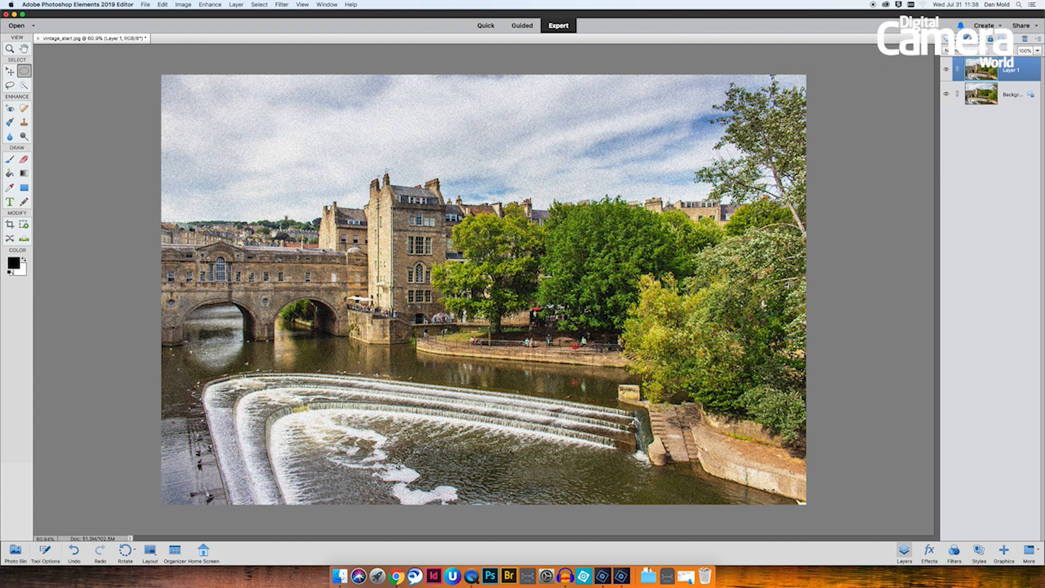
# - Add a Solid Color fill layer above the noisy copy with the RGB colour 225, 165, 10
pyautogui.click(968, 37)
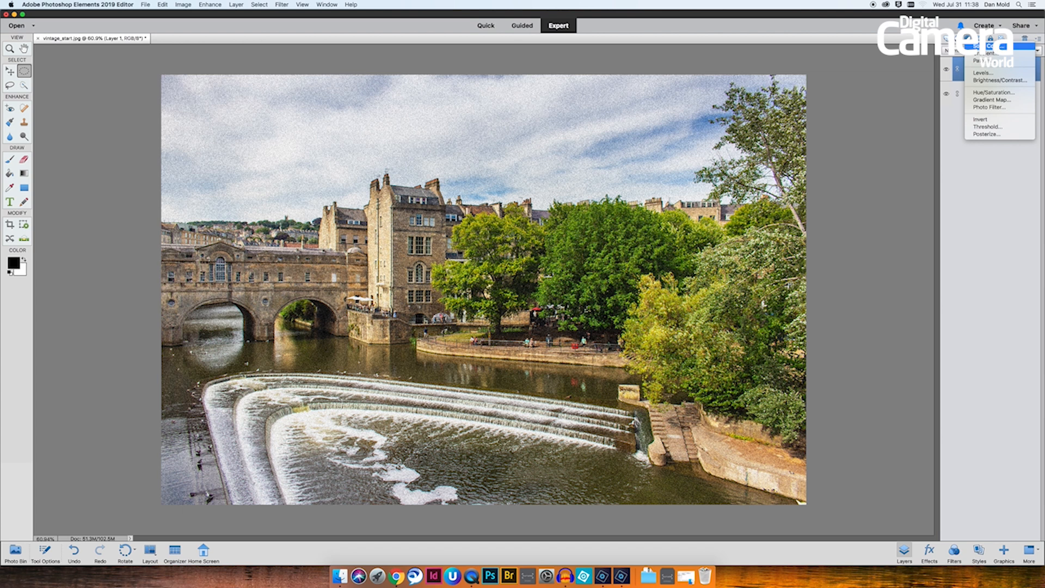
pyautogui.click(987, 46)
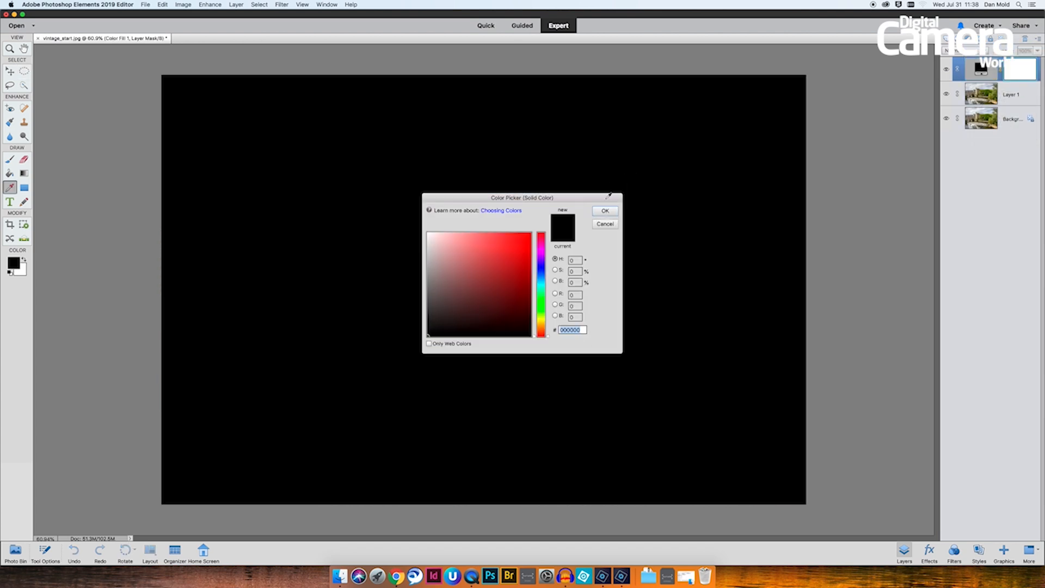
pyautogui.moveTo(610, 194); pyautogui.dragTo(761, 161)
pyautogui.press('Tab')
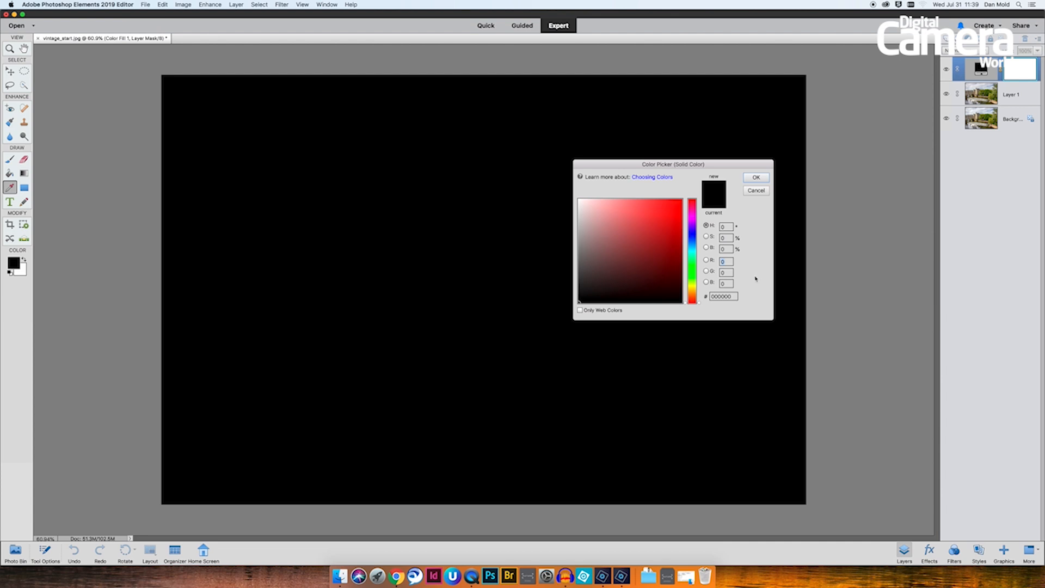
pyautogui.write('255')
pyautogui.press('Tab')
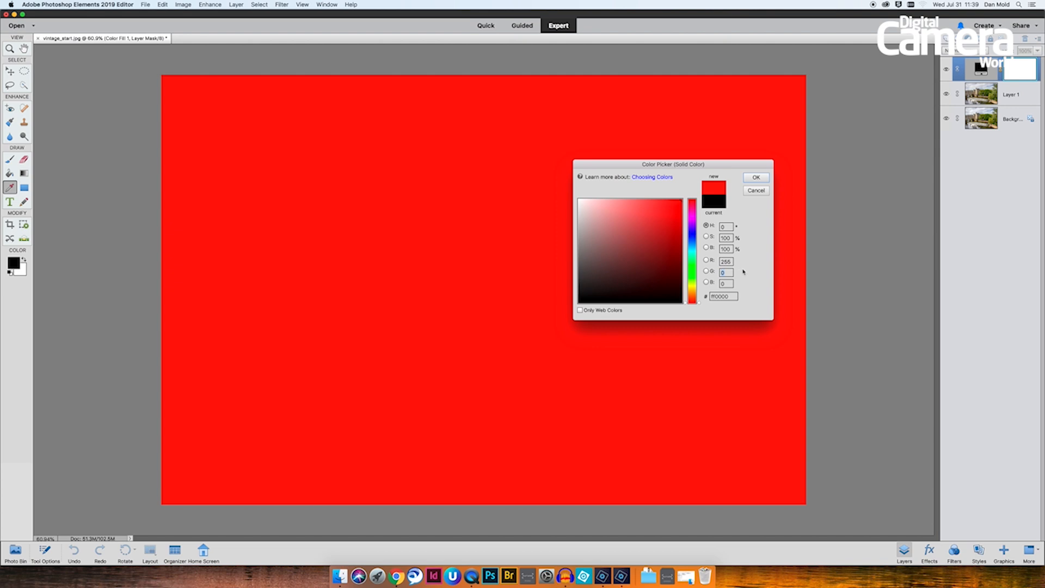
pyautogui.write('165')
pyautogui.press('Tab')
pyautogui.write('10')
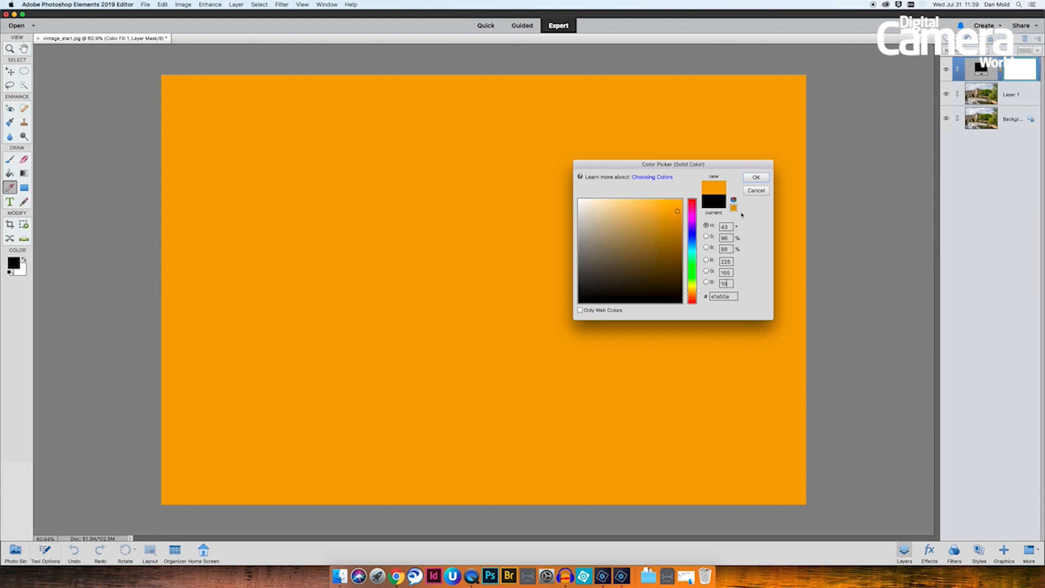
pyautogui.click(762, 179)
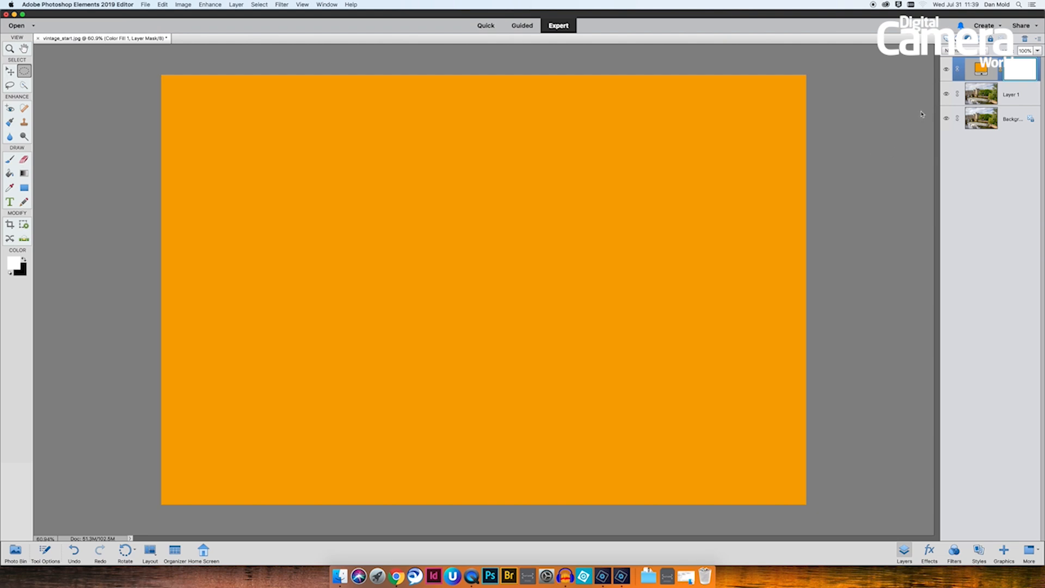
# - Set the colour fill layer's blend mode to Hard Light and its opacity to 25%
pyautogui.click(960, 50)
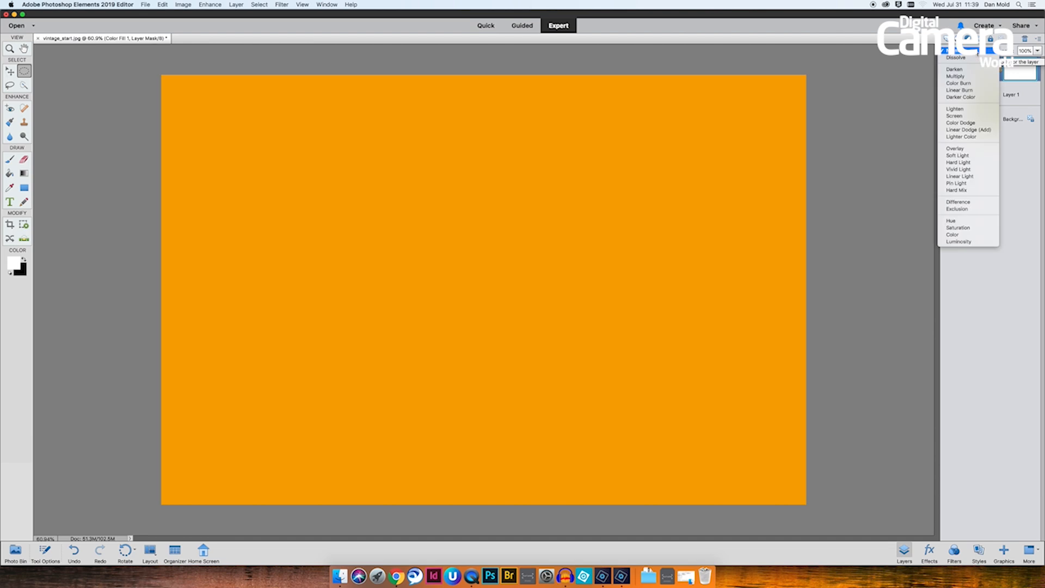
pyautogui.click(961, 163)
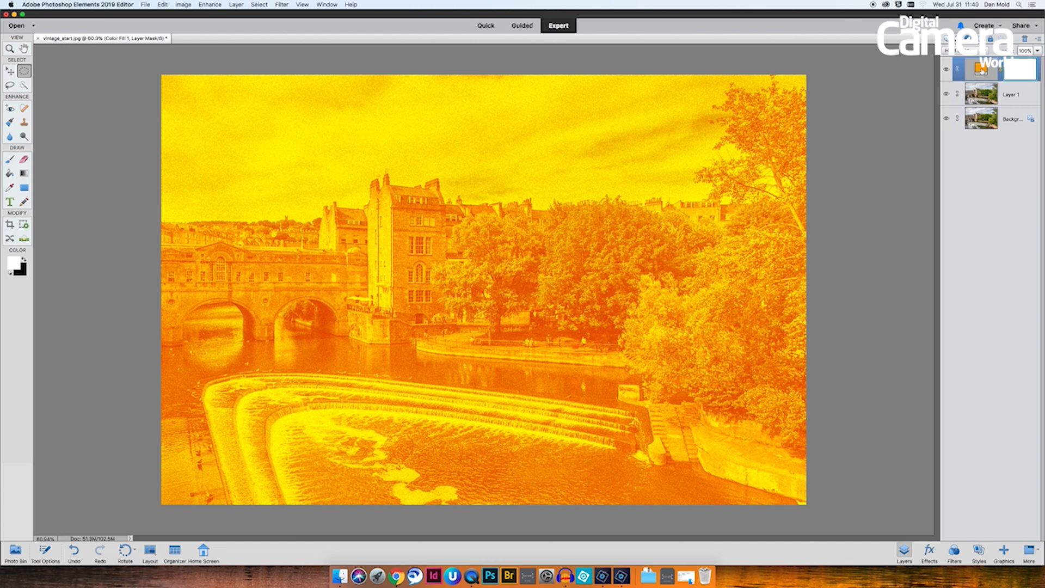
pyautogui.click(1038, 51)
pyautogui.moveTo(1039, 60); pyautogui.dragTo(1012, 60)
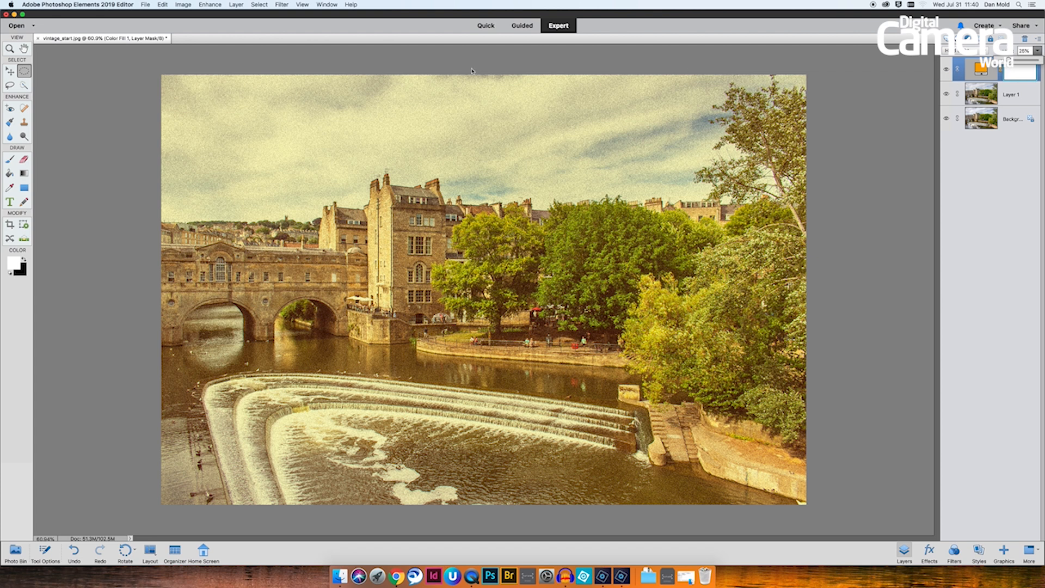
# - Draw a large elliptical marquee selection covering most of the photo, leaving a border around its edges
pyautogui.click(24, 71)
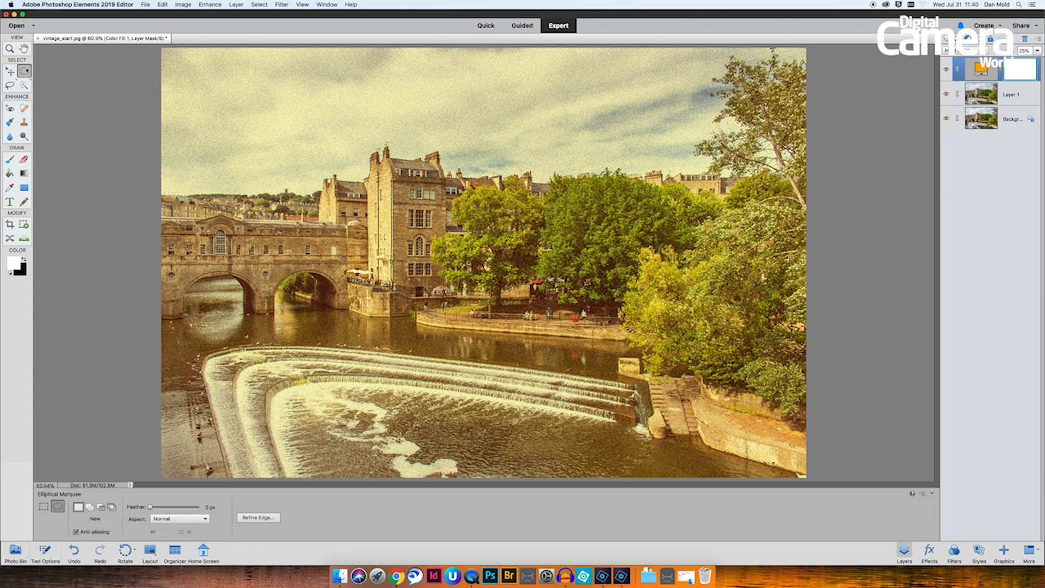
pyautogui.click(24, 71)
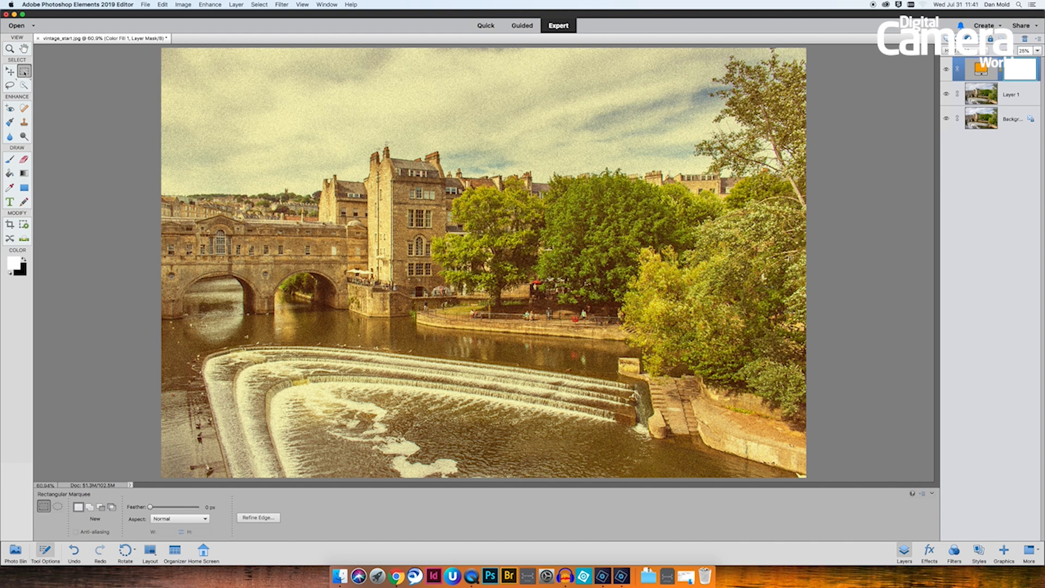
pyautogui.click(58, 507)
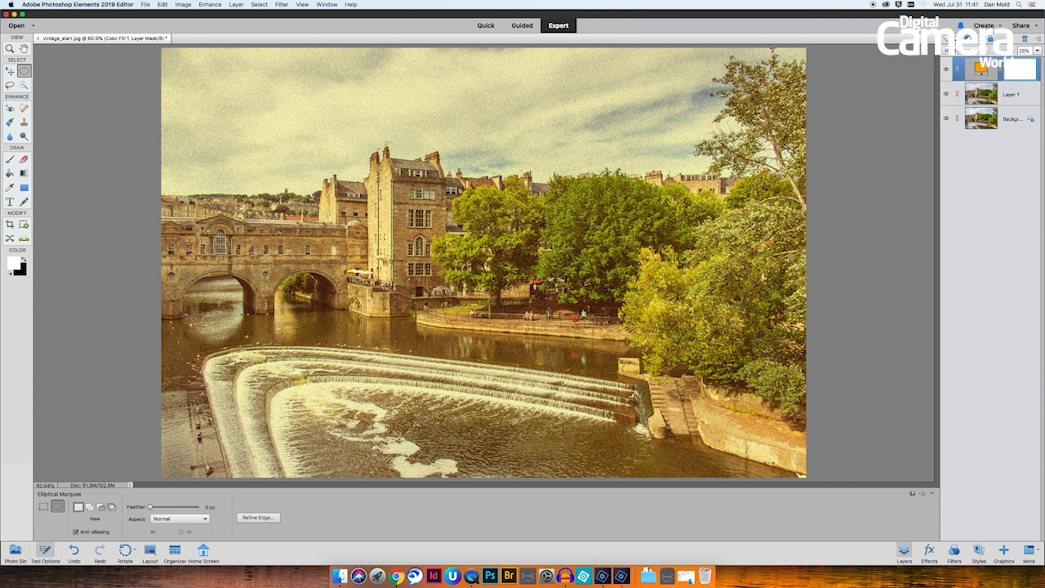
pyautogui.moveTo(193, 76); pyautogui.dragTo(773, 428)
# - Refine the elliptical selection's edge in Overlay view with a feather of about 116 px, output as a selection
pyautogui.click(258, 517)
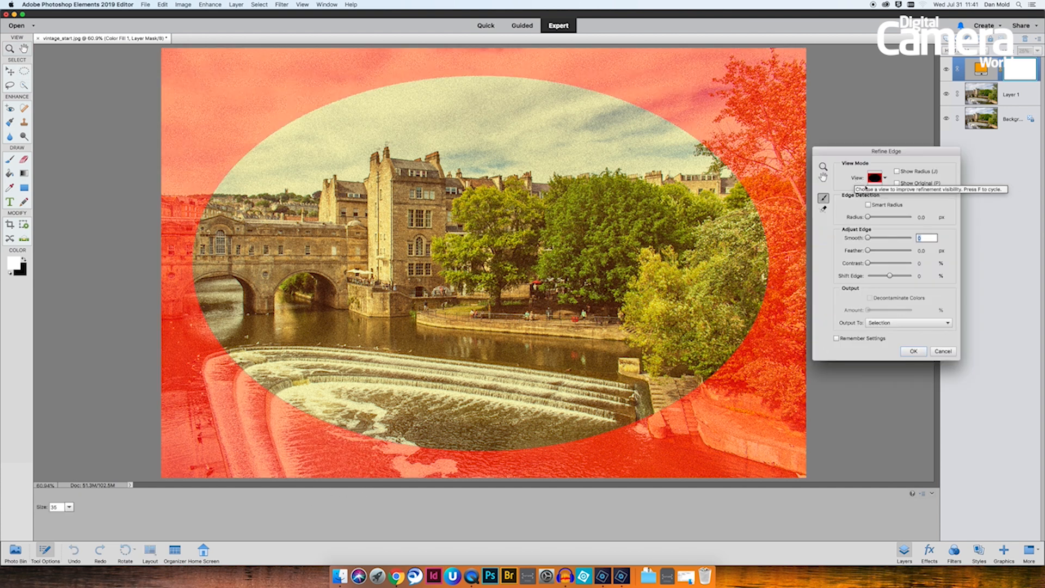
pyautogui.click(877, 179)
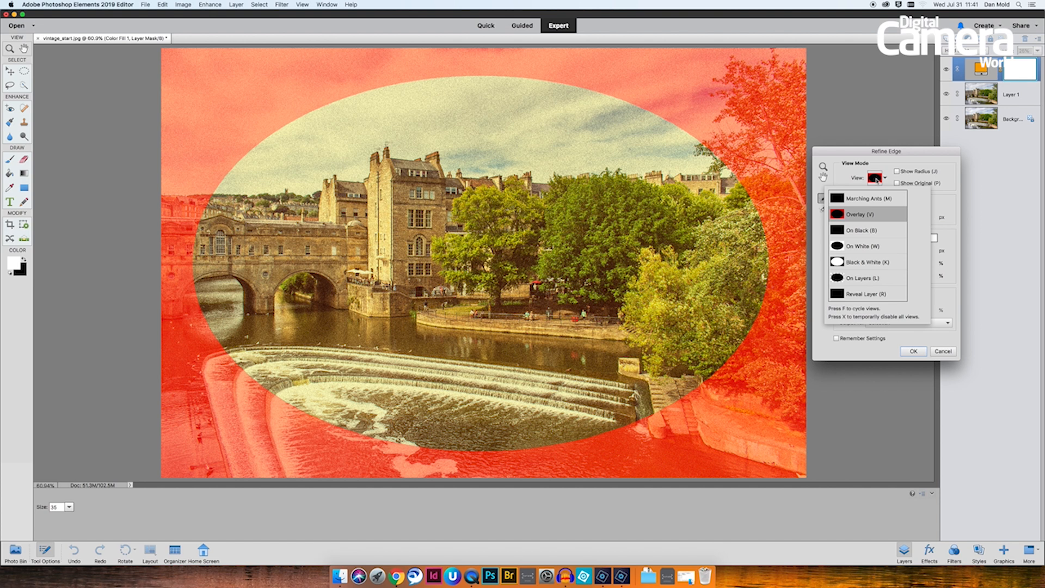
pyautogui.click(881, 216)
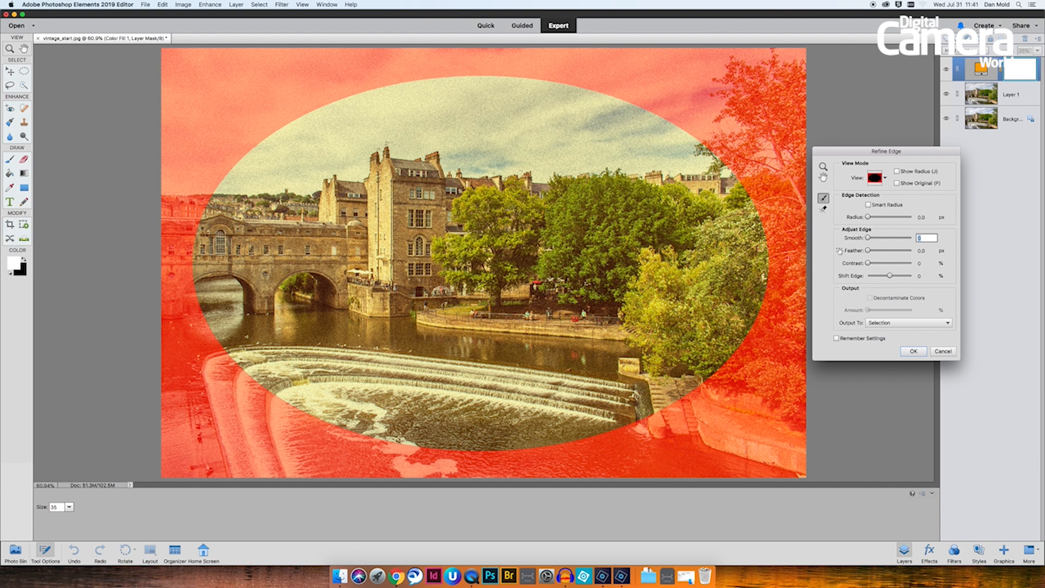
pyautogui.moveTo(870, 251); pyautogui.dragTo(909, 255)
pyautogui.press('Tab')
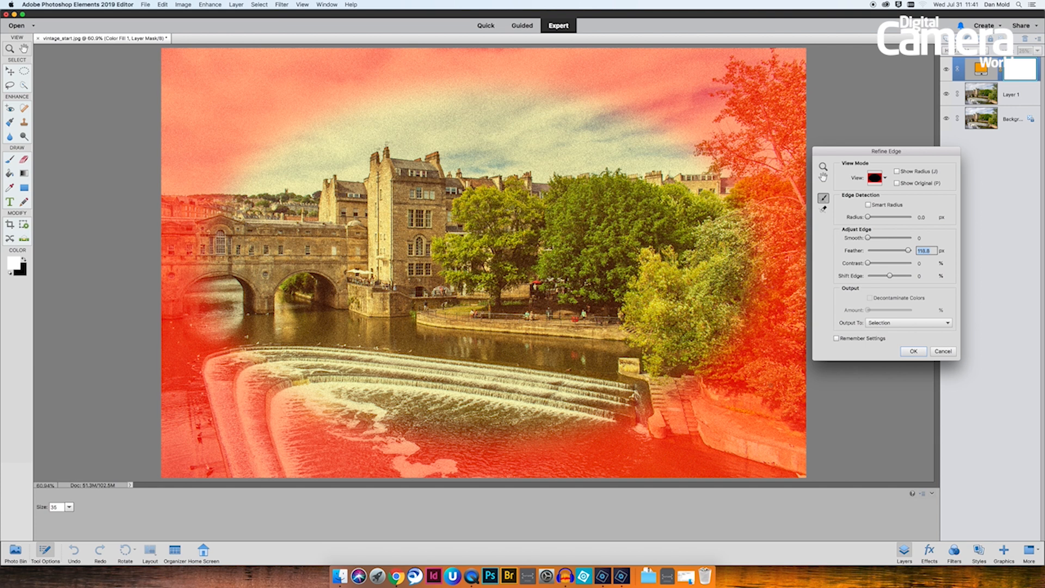
pyautogui.click(907, 352)
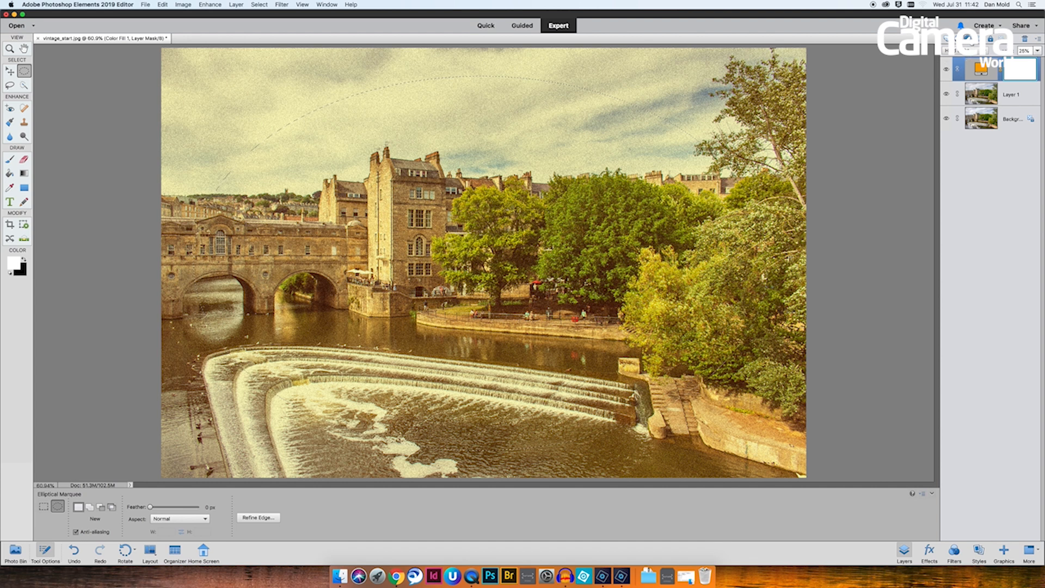
# - Darken the photo's edges with a Levels adjustment layer using the inverted ellipse as its mask, midtones at 0.47 and layer opacity at 81%
pyautogui.click(967, 38)
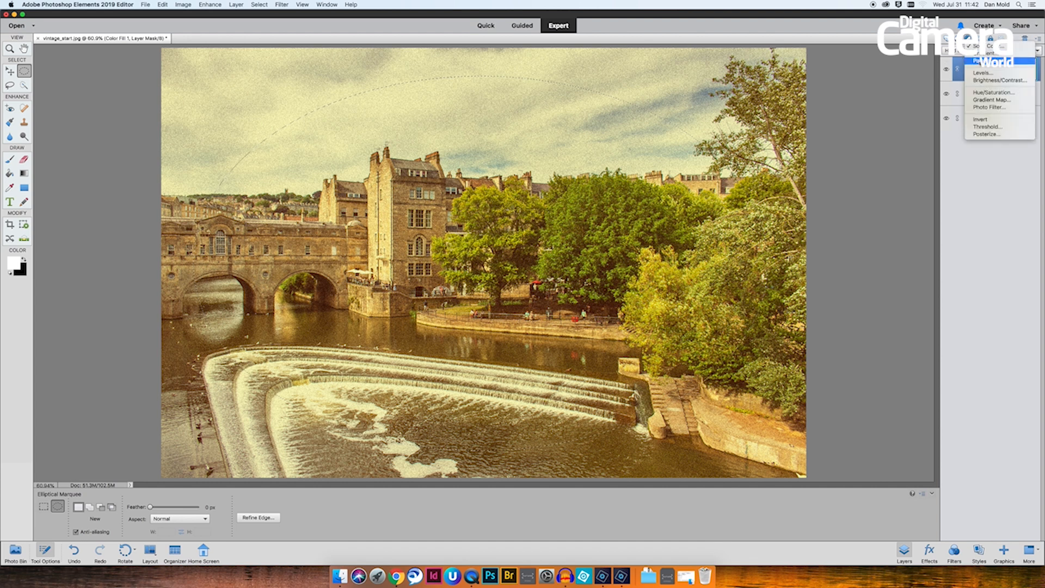
pyautogui.click(998, 75)
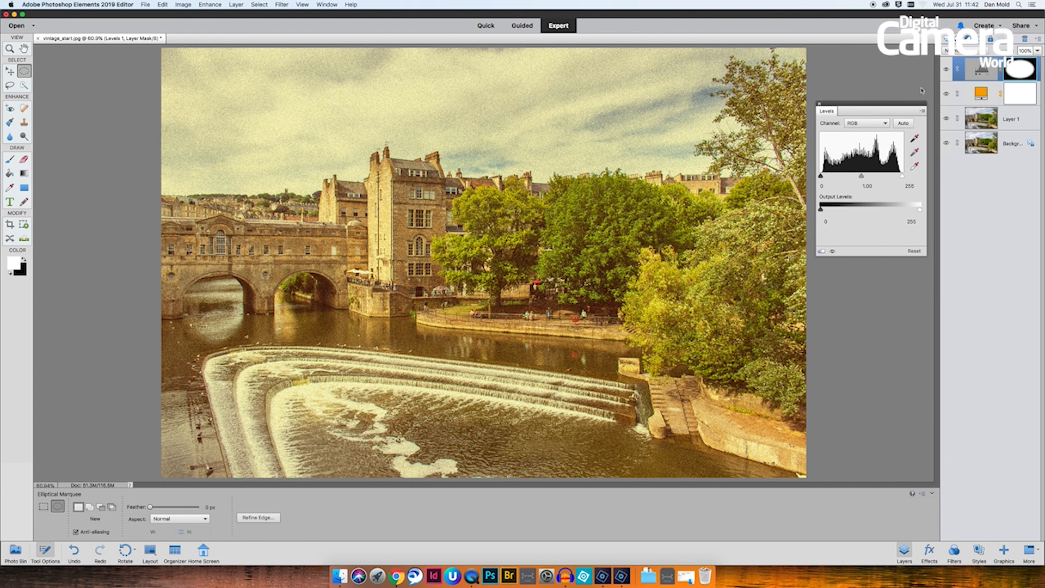
pyautogui.click(1017, 71)
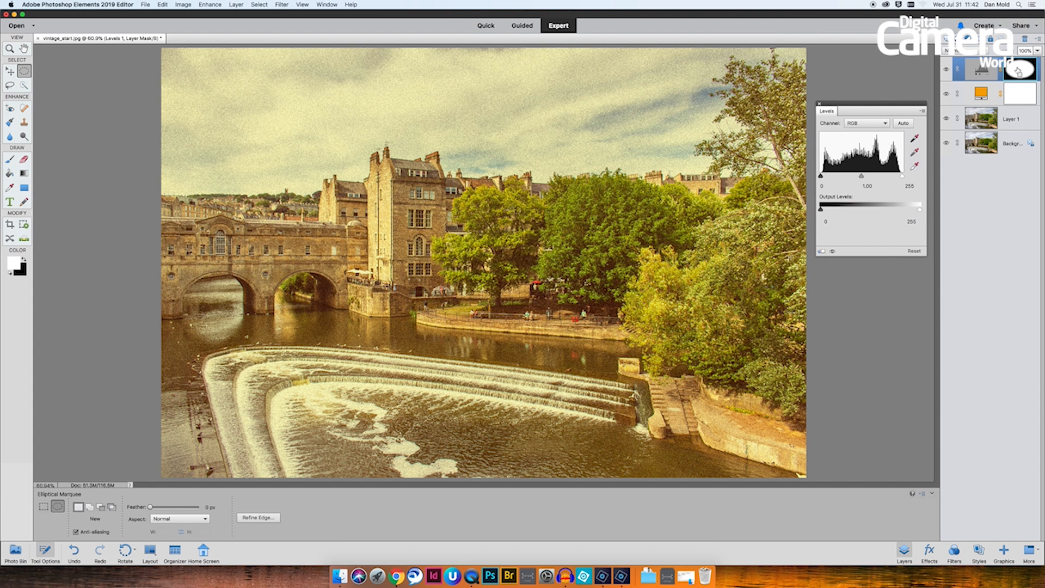
pyautogui.press('super+i')
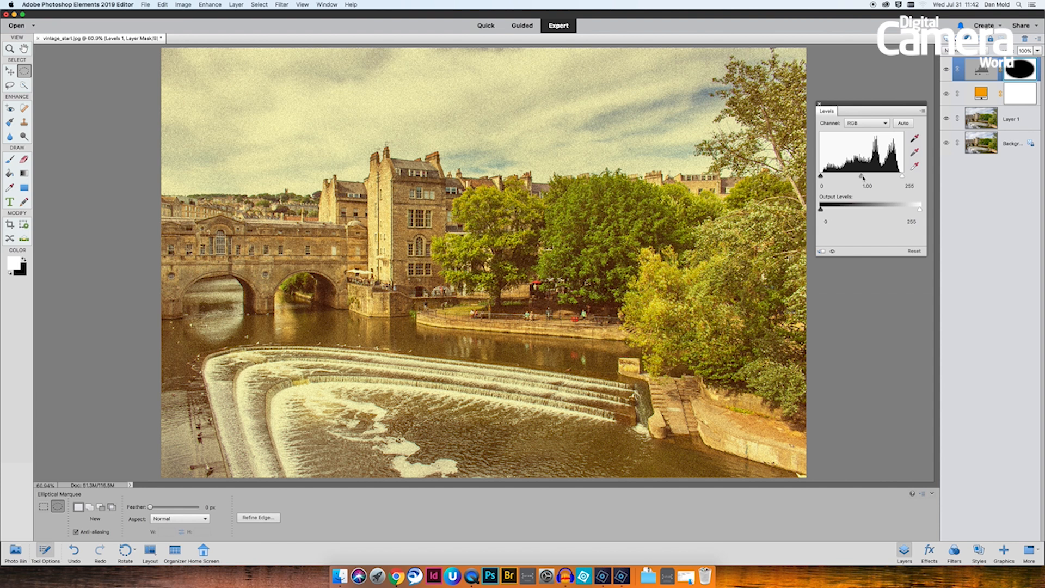
pyautogui.moveTo(862, 177); pyautogui.dragTo(881, 178)
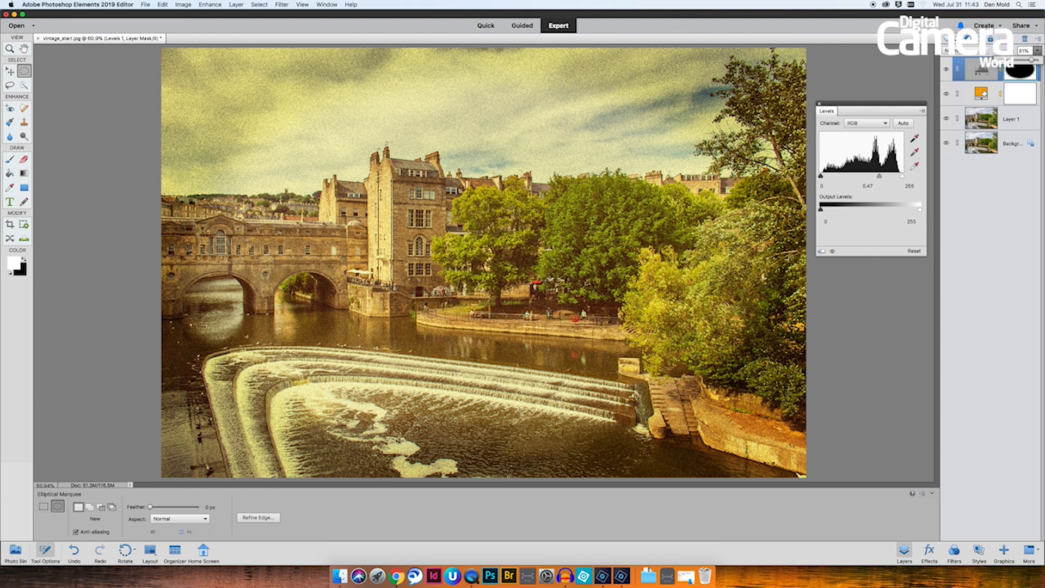
# - Reopen the colour fill layer's colour and try different hues, settling on a deeper, redder orange
pyautogui.click(979, 94)
pyautogui.doubleClick(980, 94)
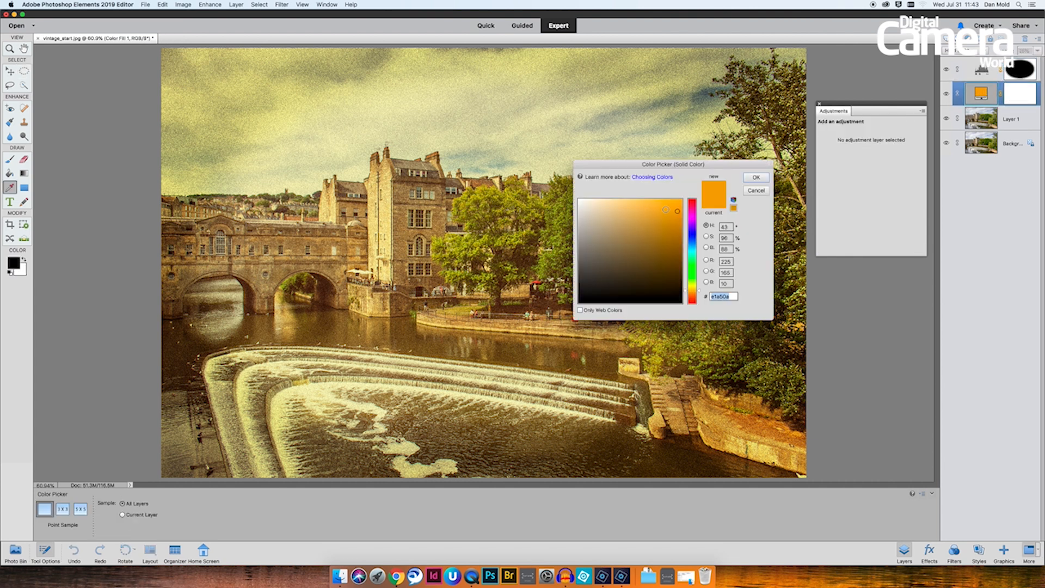
pyautogui.click(700, 294)
pyautogui.moveTo(700, 294); pyautogui.dragTo(700, 285)
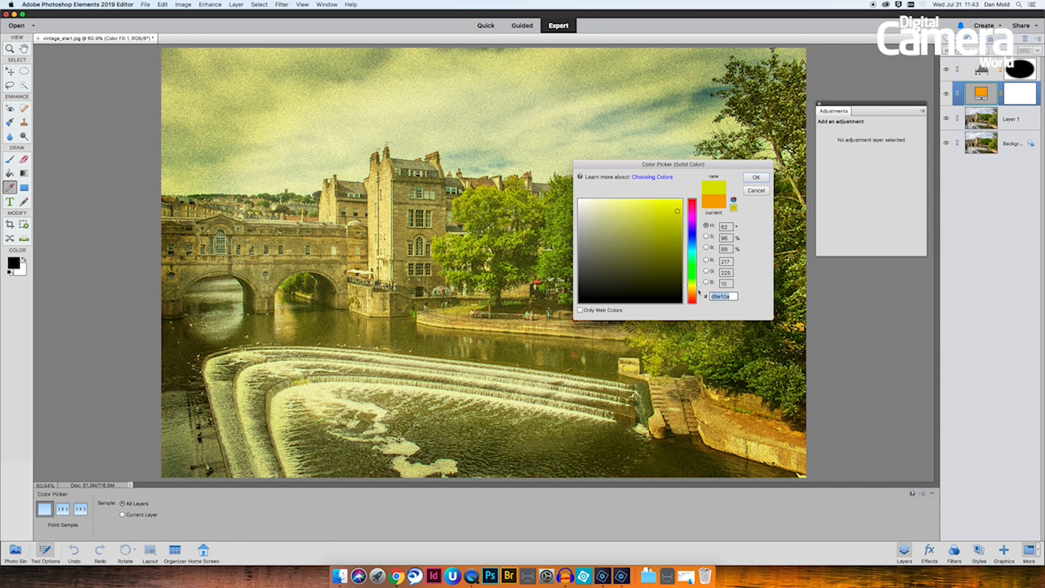
pyautogui.click(700, 294)
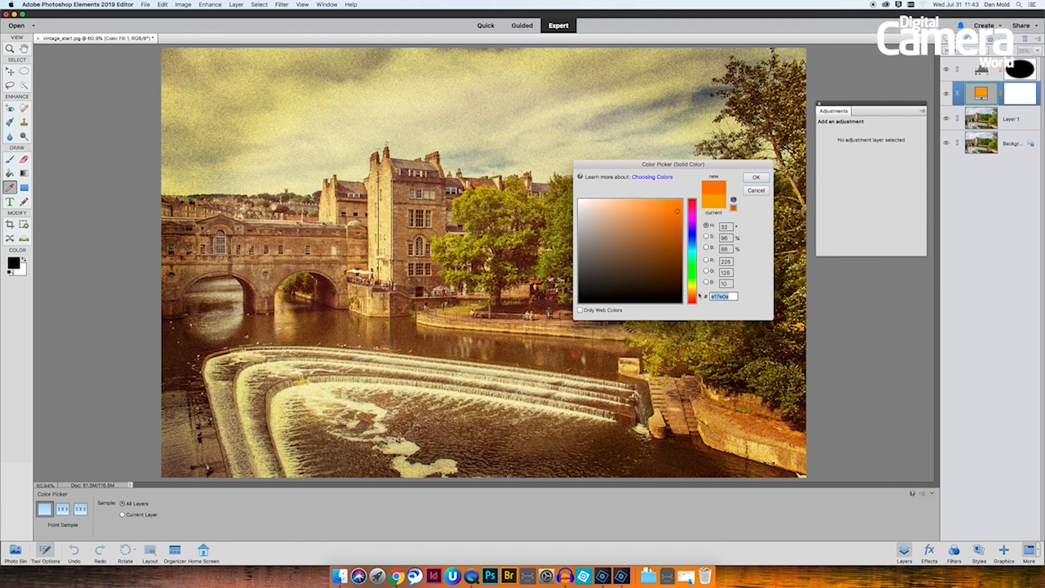
pyautogui.click(700, 295)
pyautogui.click(756, 178)
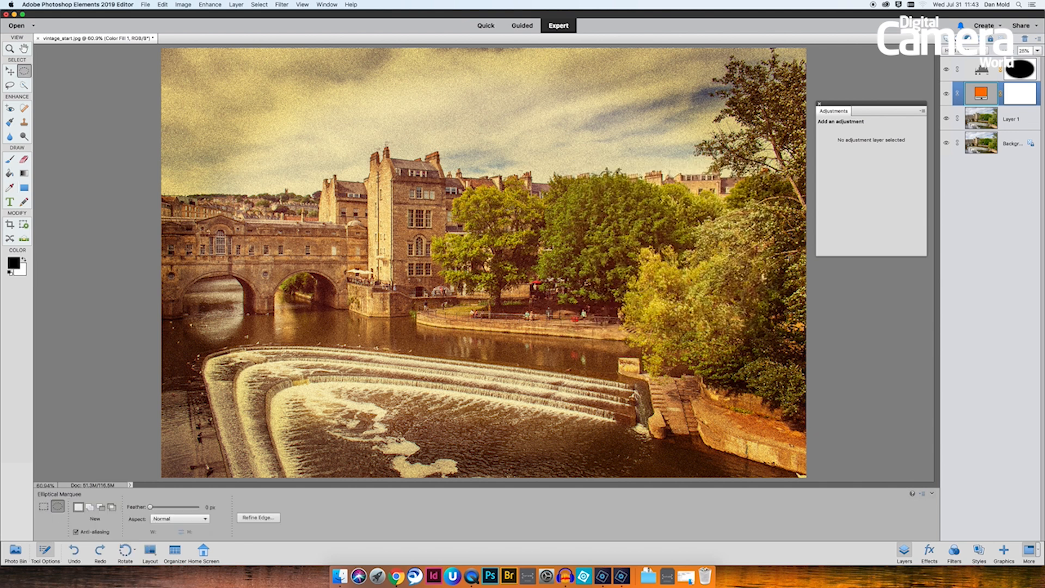
# - Close the floating Adjustments window and flatten the image into a single layer
pyautogui.click(820, 103)
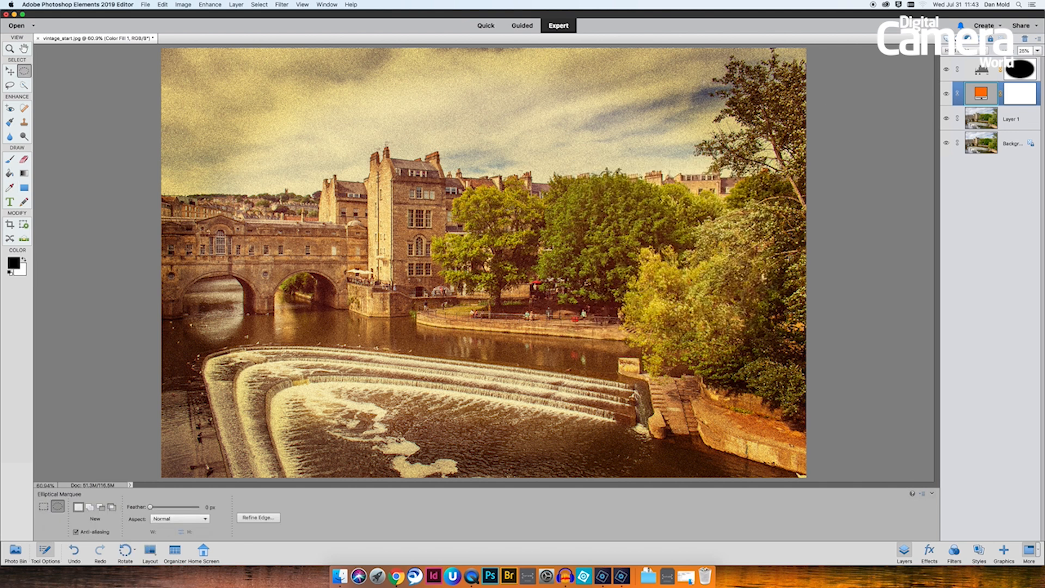
pyautogui.click(237, 4)
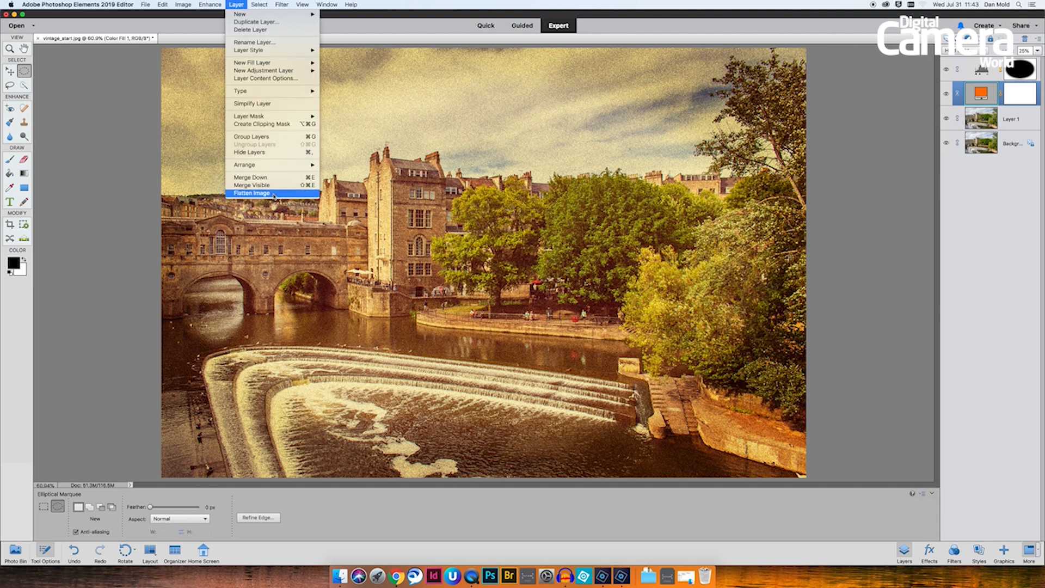
pyautogui.click(274, 194)
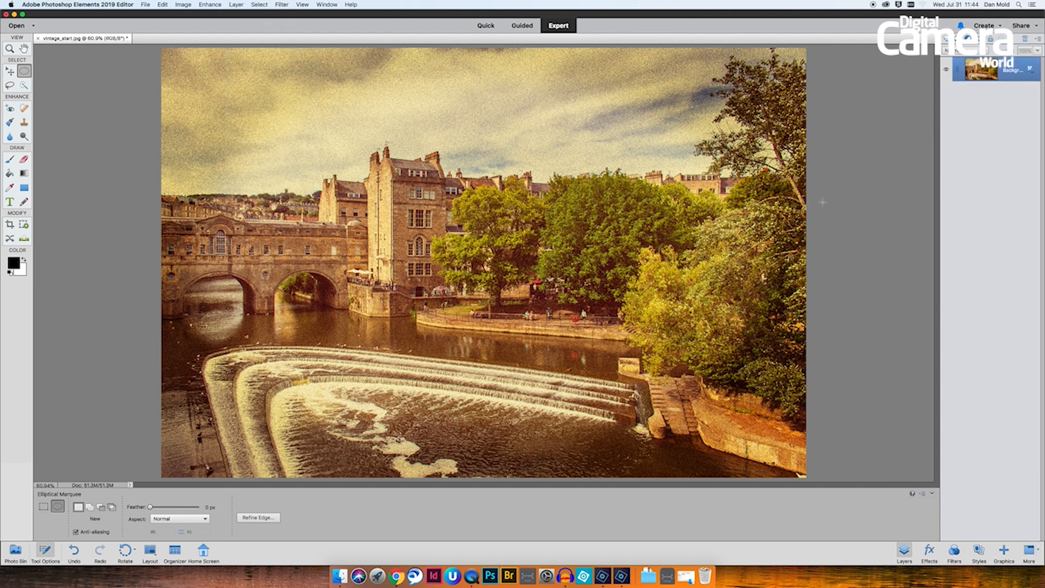